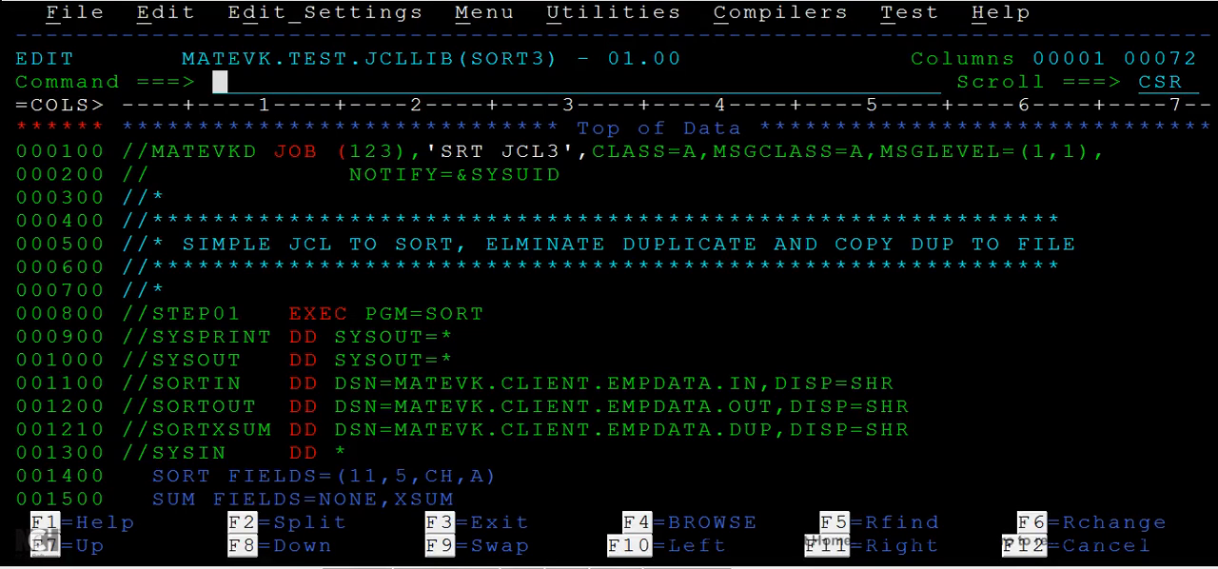
Step: Scroll the EXEC statement of STEP01 on line 000800 to the top so the step shows through the closing /*
key("Down")
key("Down")
key("Down")
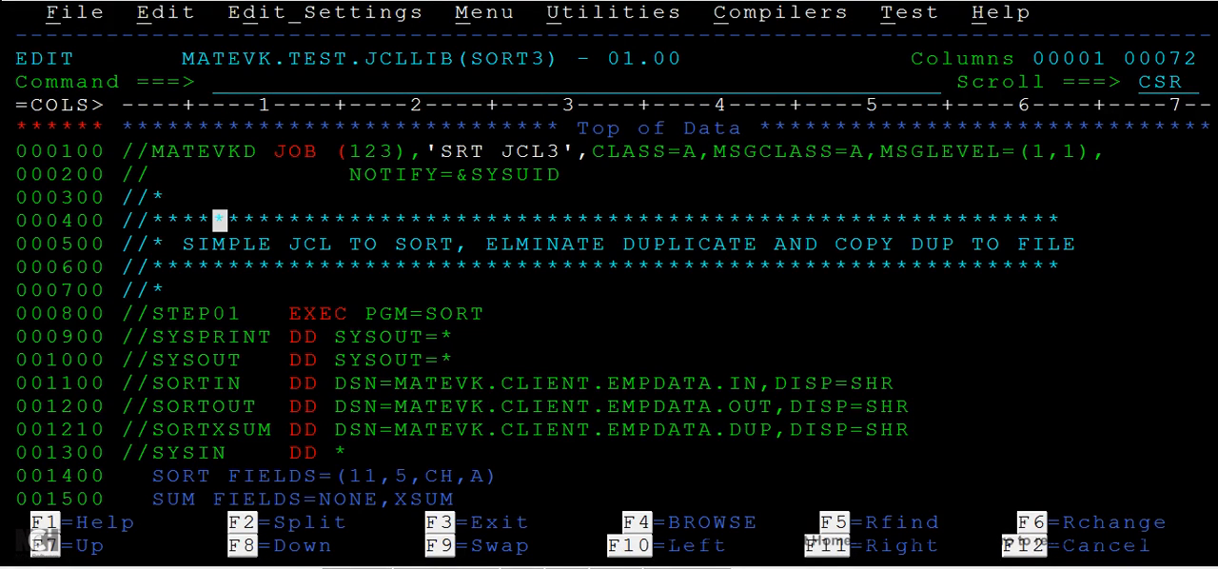
key("Up")
key("Up")
key("Up")
key("Up")
key("Up")
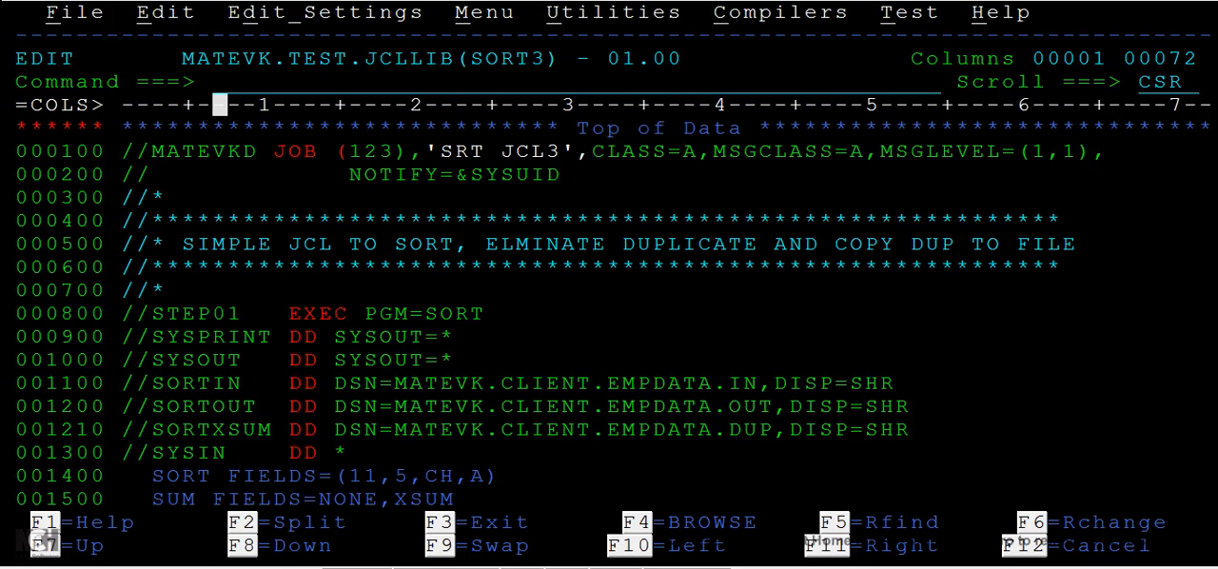
key("Up")
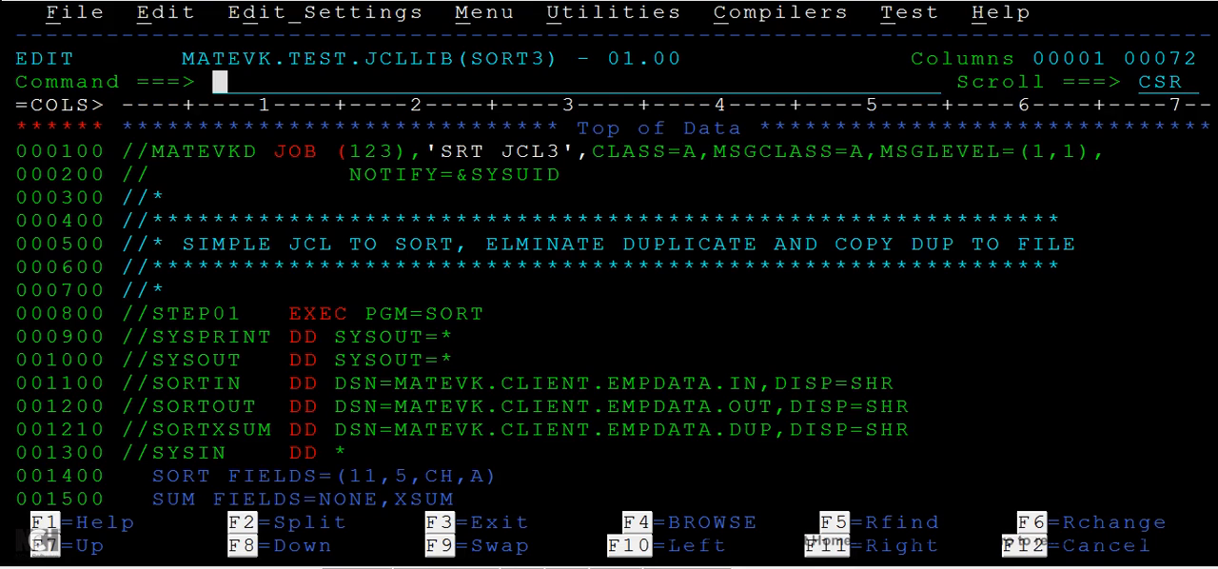
key("Down")
key("Down")
key("Down")
key("Down")
key("Down")
key("Down")
key("Down")
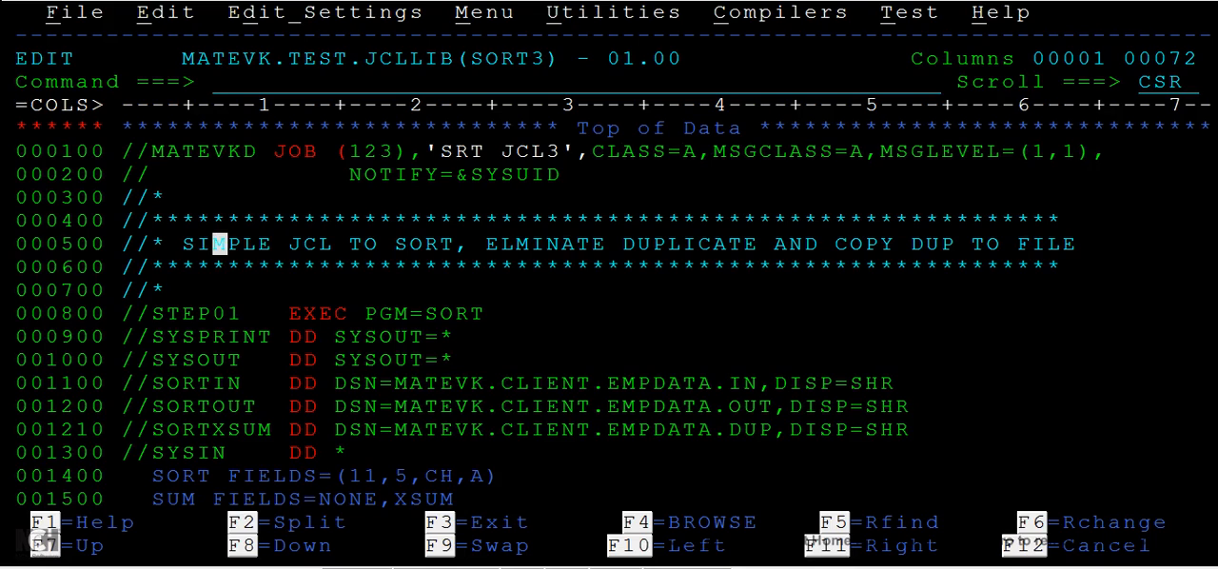
key("Down")
key("Down")
key("Down")
key("Right")
key("Right")
key("Right")
key("Right")
key("Right")
key("Right")
key("Right")
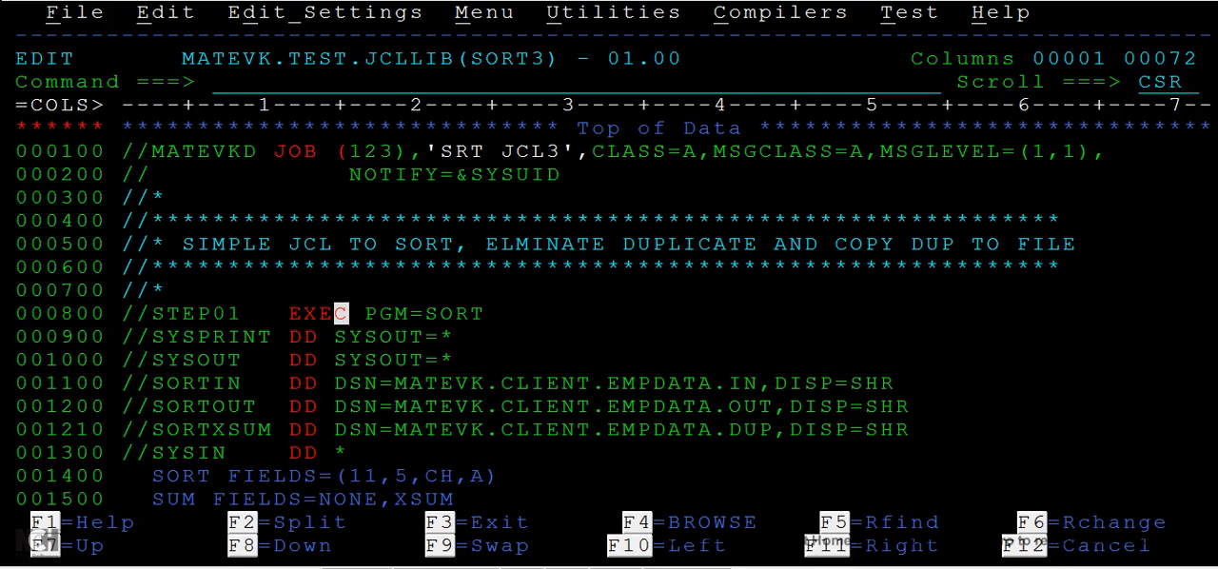
key("Left")
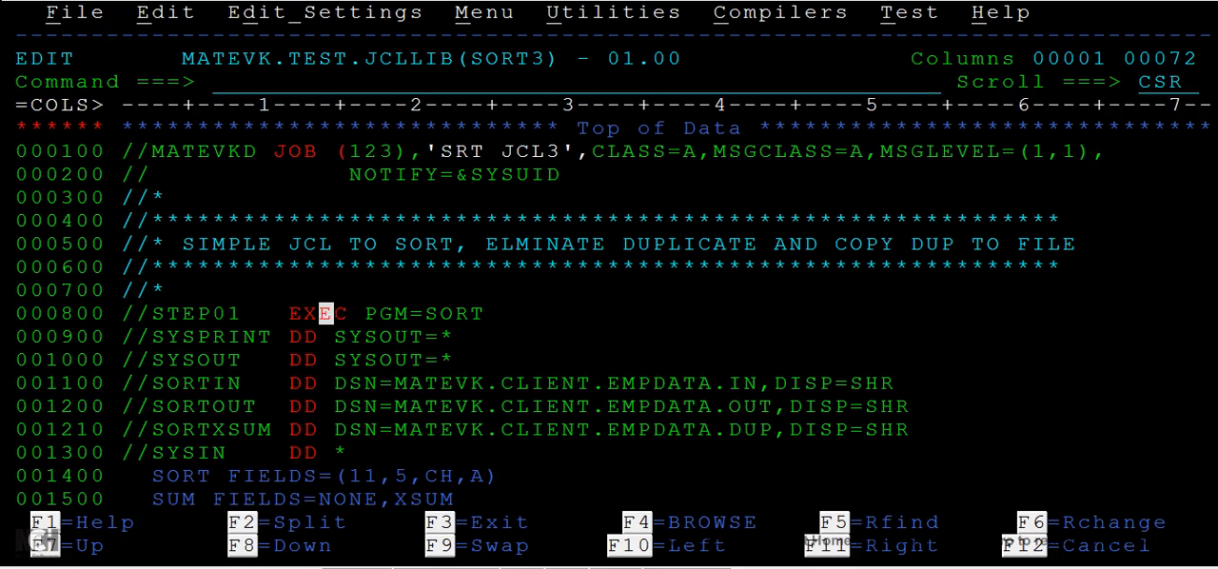
key("Left")
key("Left")
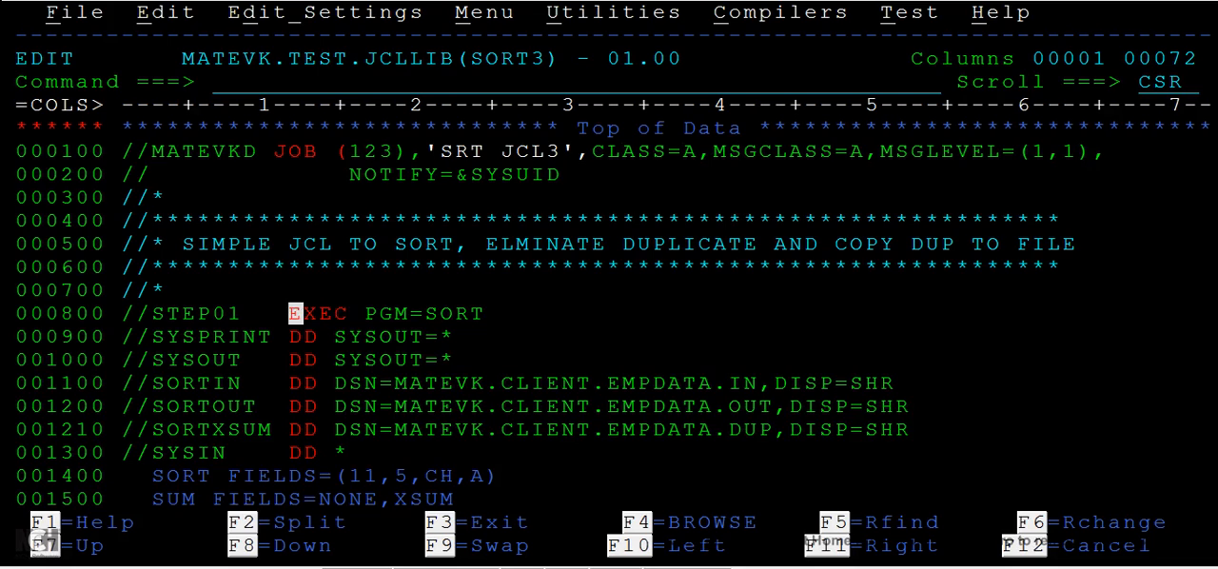
key("F8")
key("Down")
key("Down")
key("Down")
key("Down")
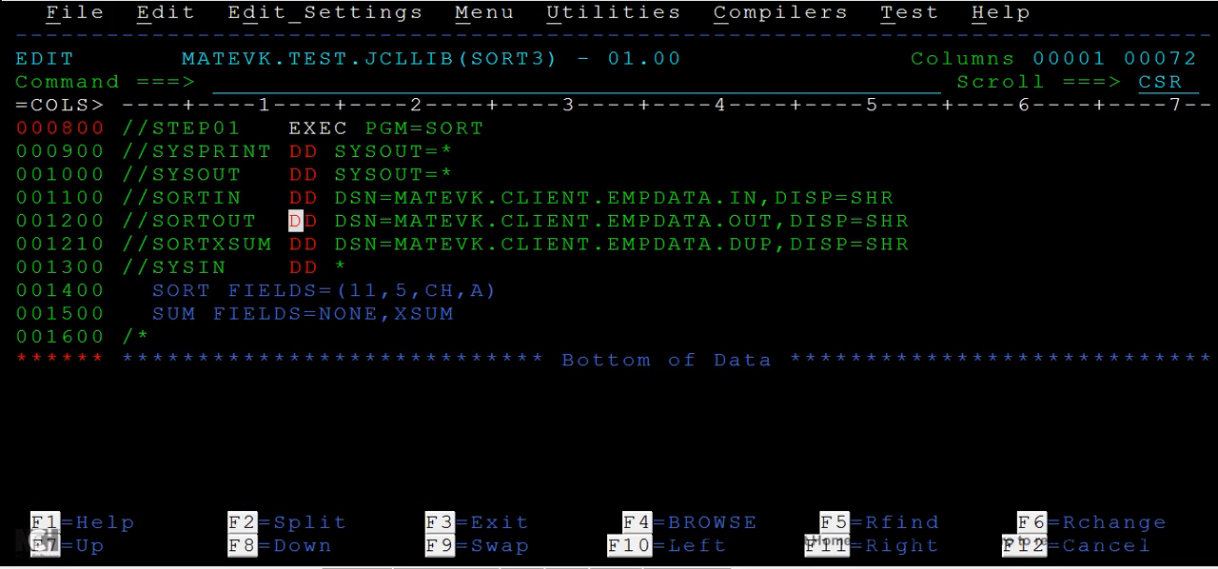
key("Down")
key("Left")
key("Left")
key("Left")
key("Left")
key("Left")
key("Left")
key("Left")
key("Right")
key("Right")
key("Right")
key("Right")
key("Right")
key("Right")
key("Right")
key("Left")
key("Left")
key("Left")
key("Left")
key("Right")
key("Right")
key("Right")
key("Right")
key("Right")
key("Right")
key("Right")
key("Right")
key("Right")
key("Right")
key("Right")
key("Right")
key("Right")
key("Right")
key("Right")
key("Right")
key("Right")
key("Right")
key("Right")
key("Left")
key("Left")
key("Left")
key("Left")
key("Left")
key("Left")
key("Left")
key("Left")
key("Left")
key("Left")
key("Left")
key("Left")
key("Left")
key("Left")
key("Left")
key("Left")
key("Left")
key("Down")
key("Down")
key("Left")
key("Left")
key("Left")
key("Left")
key("Left")
key("Left")
key("Left")
key("Right")
key("Right")
key("Right")
key("Right")
key("Right")
key("Right")
key("Right")
key("Right")
key("Right")
key("Right")
key("Right")
key("Right")
key("Right")
key("Right")
key("Right")
key("Right")
key("Left")
key("Left")
key("Left")
key("Left")
key("Left")
key("Left")
key("Left")
key("Left")
key("Up")
key("Down")
key("Left")
key("Left")
key("Left")
key("Left")
key("Right")
key("Right")
key("Right")
key("Right")
key("Right")
key("Right")
key("Right")
key("Right")
key("Right")
key("Right")
key("Right")
key("Right")
key("Right")
key("Right")
key("Down")
key("Left")
key("Left")
key("Left")
key("Left")
key("Left")
key("Left")
key("Right")
key("Right")
key("Right")
key("Right")
key("Right")
key("Right")
key("Left")
key("Right")
key("Left")
key("Left")
key("Left")
key("Left")
key("Left")
key("Left")
key("Right")
key("Right")
key("Right")
key("Right")
key("Right")
key("Right")
key("Right")
key("Right")
key("Up")
key("Up")
key("Up")
key("Left")
key("Left")
key("Left")
key("Left")
key("Left")
key("Left")
key("Left")
key("Left")
key("Left")
key("Left")
key("Left")
key("Right")
key("Right")
key("Right")
key("Right")
key("Right")
key("Right")
key("Right")
key("Right")
key("Right")
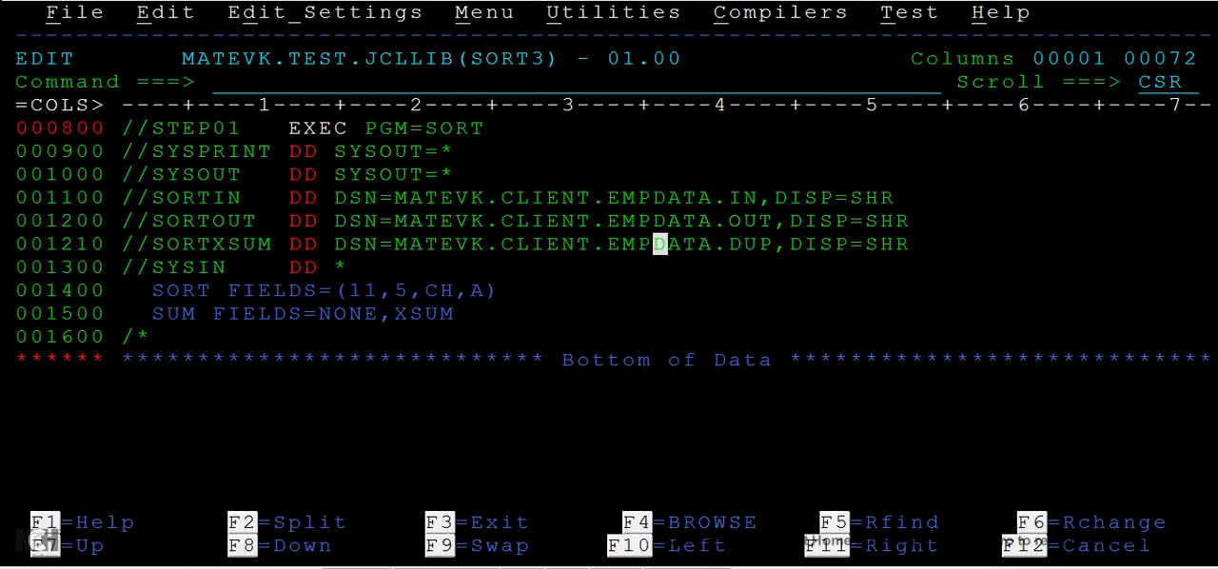